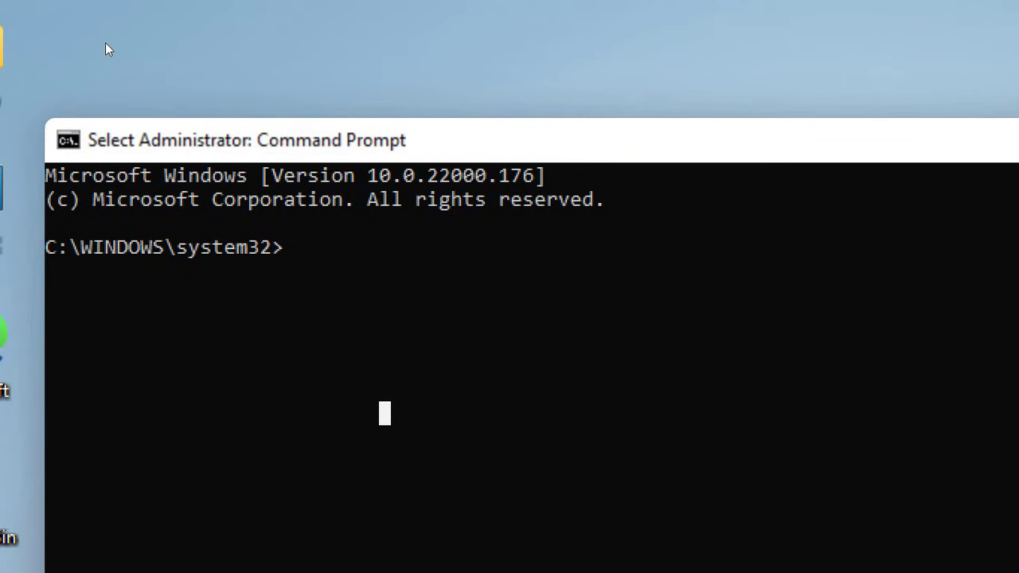
Run the System File Checker with the command sfc /scannow.
{"action": "type", "text": "sfc "}
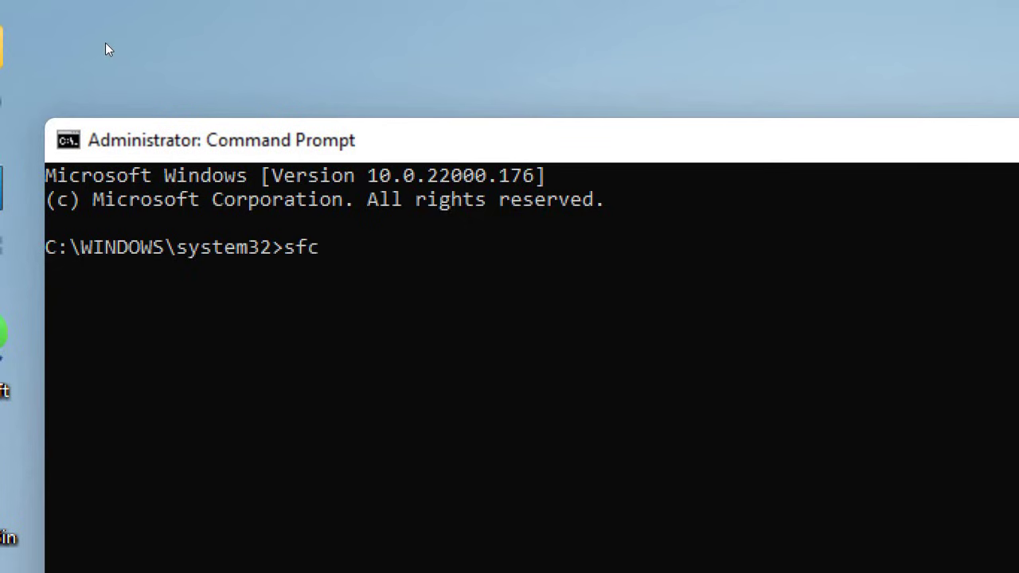
{"action": "type", "text": "/scano"}
{"action": "key", "text": "BackSpace"}
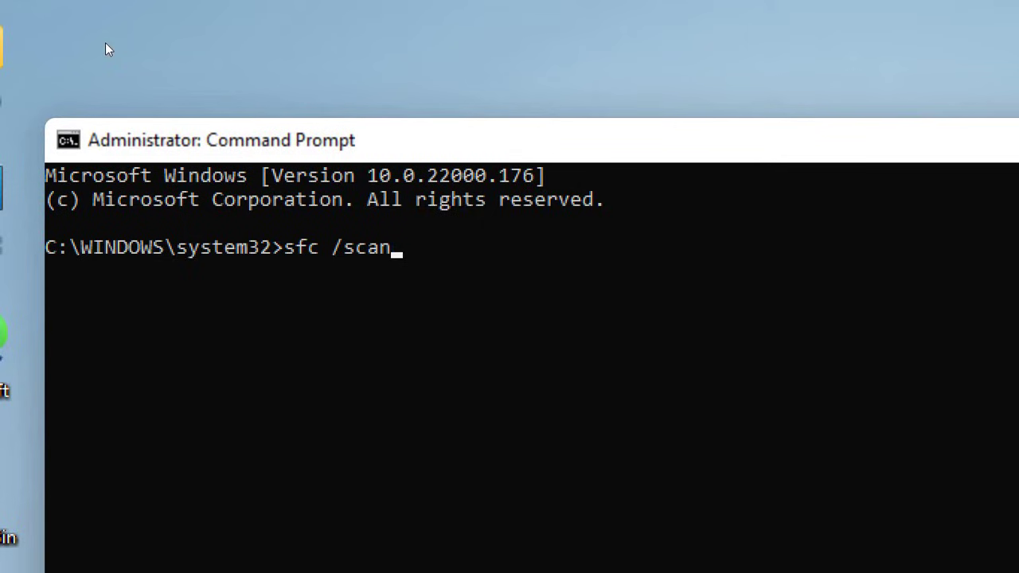
{"action": "type", "text": "now"}
{"action": "key", "text": "Return"}
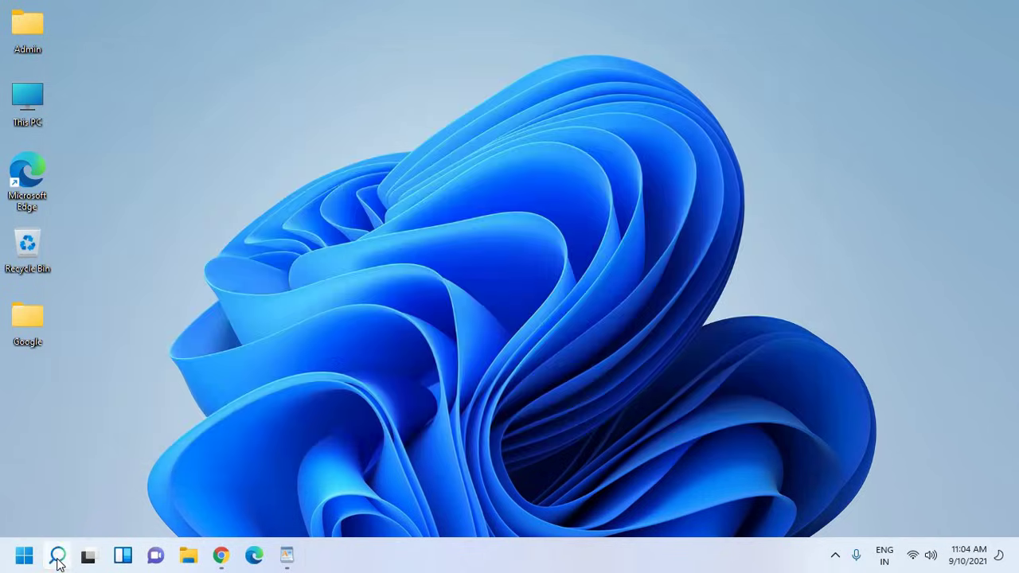
Search Windows for cmd to open Command Prompt as administrator.
{"action": "left_click", "coordinate": [57, 560]}
{"action": "type", "text": "cmd"}
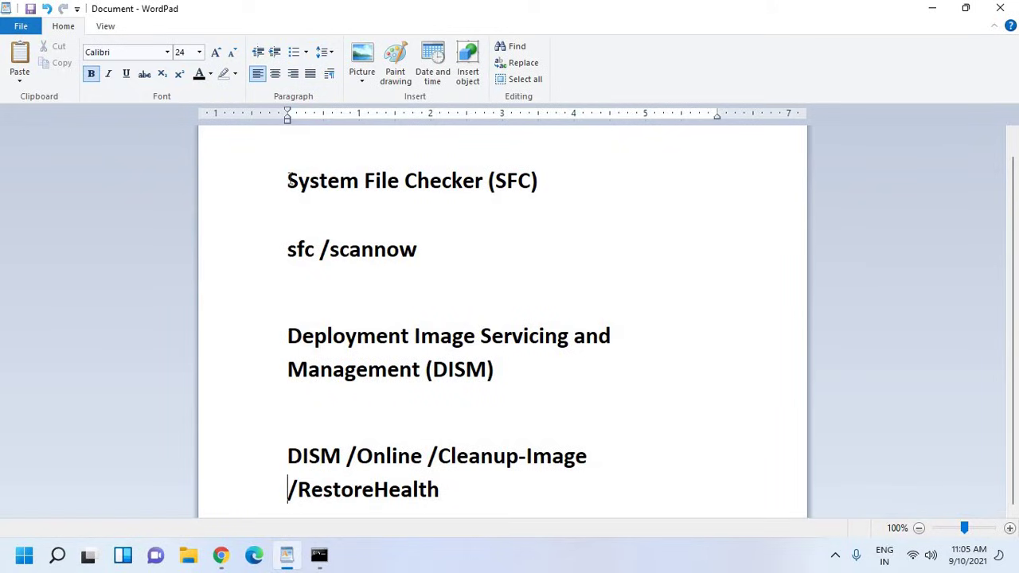
Switch to the WordPad document and highlight the heading "System File Checker (SFC)".
{"action": "key", "text": "ctrl+Home"}
{"action": "key", "text": "shift+Right"}
{"action": "key", "text": "shift+Right"}
{"action": "key", "text": "shift+Right"}
{"action": "key", "text": "shift+Right"}
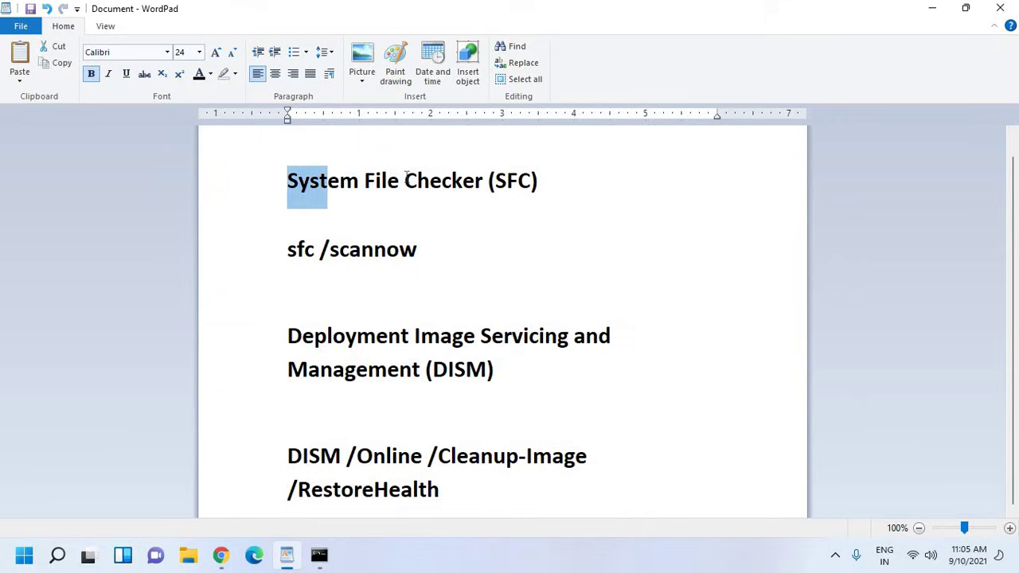
{"action": "left_click_drag", "start_coordinate": [406, 177], "coordinate": [541, 180]}
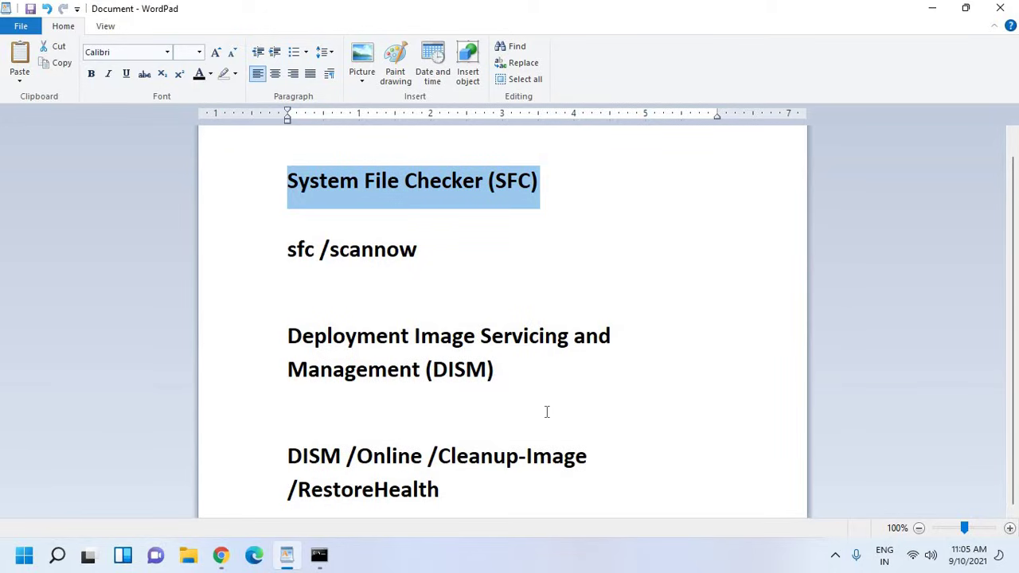
Copy the command DISM /Online /Cleanup-Image /RestoreHealth from the document and run it in the administrator Command Prompt.
{"action": "left_click_drag", "start_coordinate": [440, 489], "coordinate": [302, 468]}
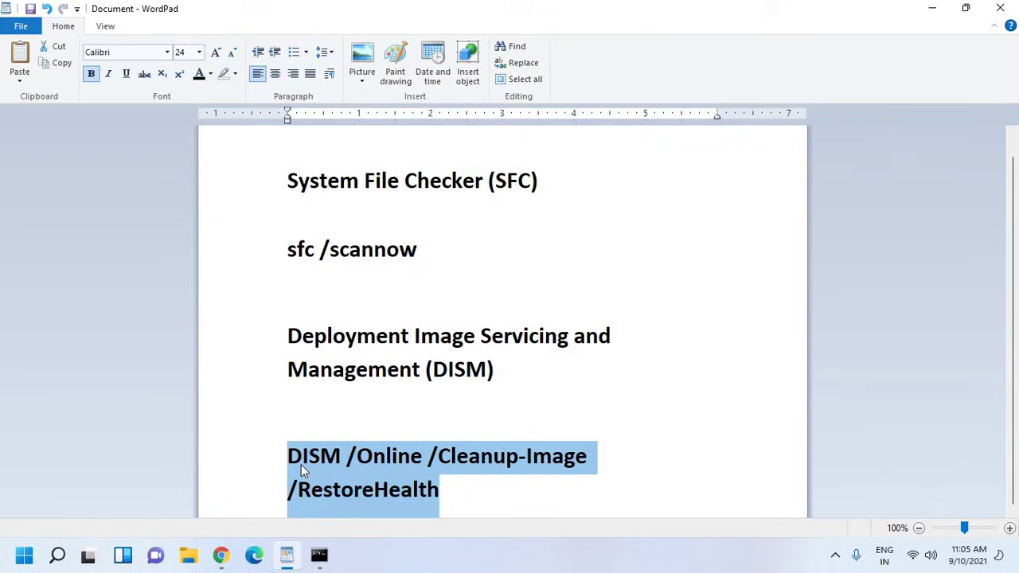
{"action": "right_click", "coordinate": [300, 464]}
{"action": "left_click", "coordinate": [344, 404]}
{"action": "key", "text": "alt+Tab"}
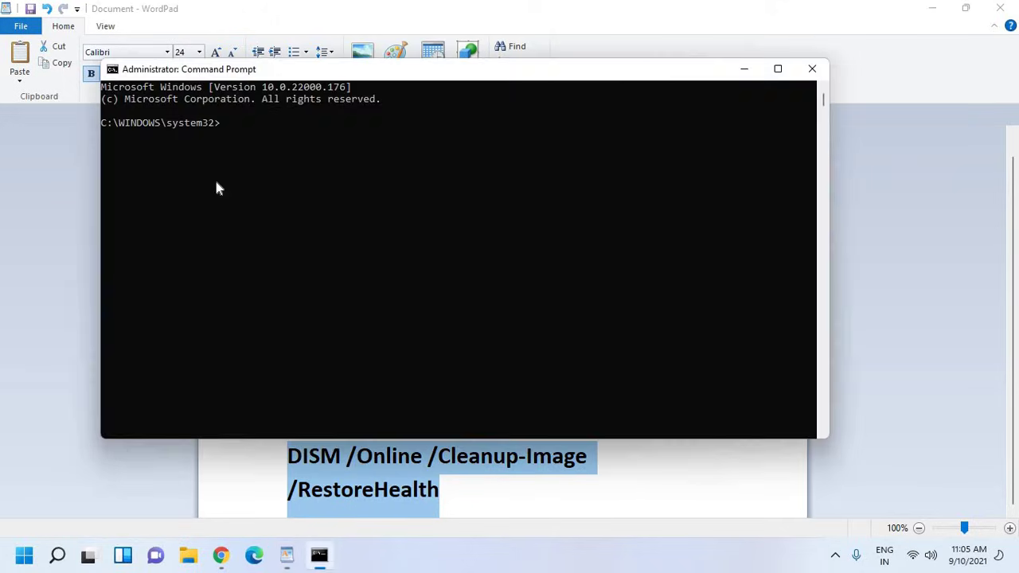
{"action": "right_click", "coordinate": [220, 127]}
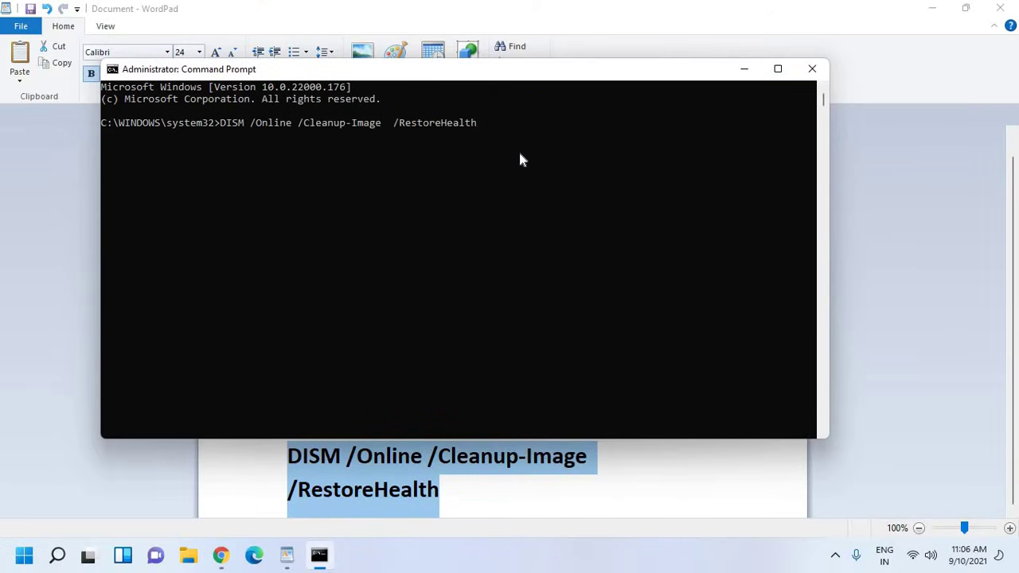
{"action": "key", "text": "Return"}
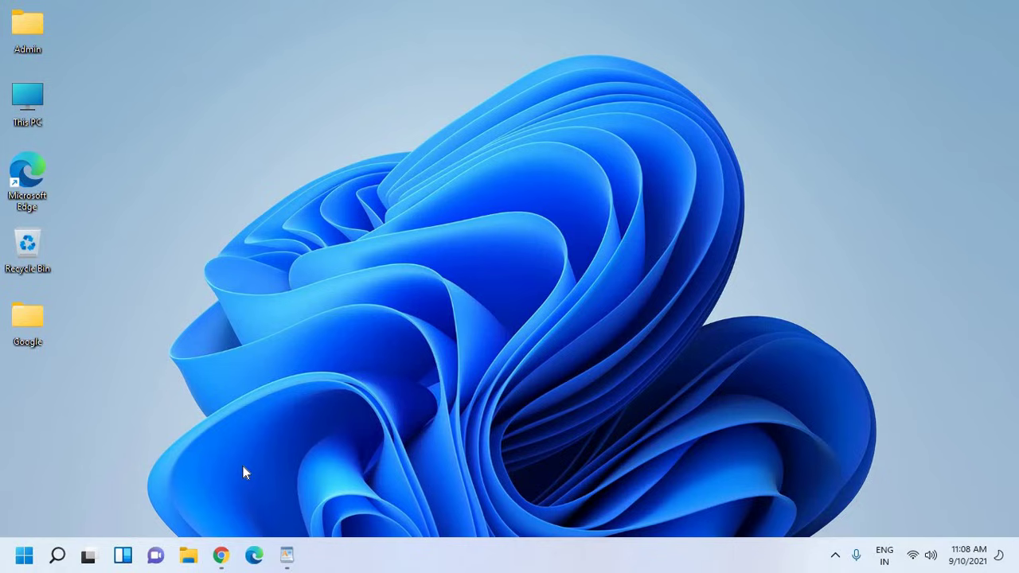
Search Windows for "trou", open Troubleshoot settings, and show the Other troubleshooters page.
{"action": "left_click", "coordinate": [60, 558]}
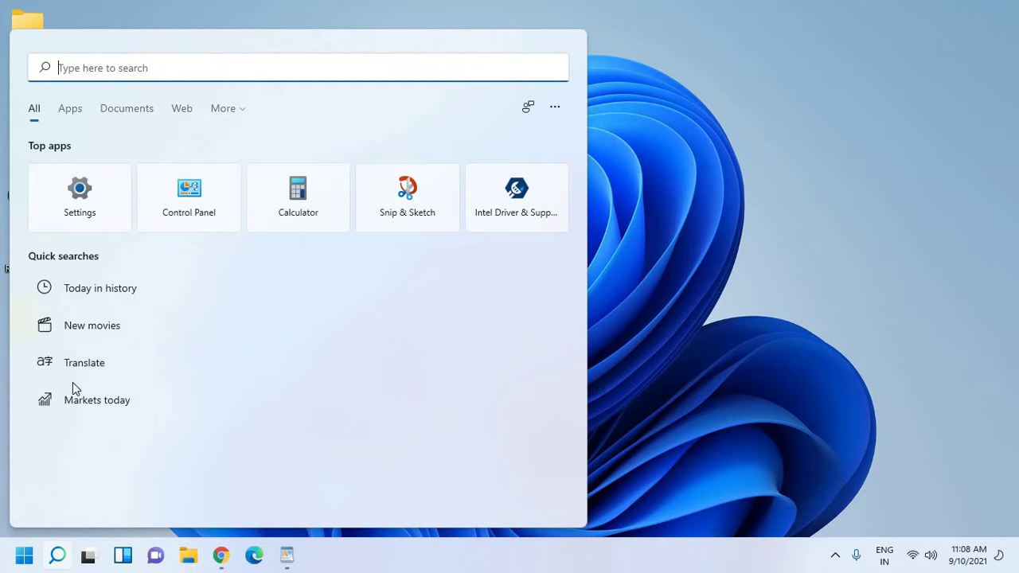
{"action": "type", "text": "tr"}
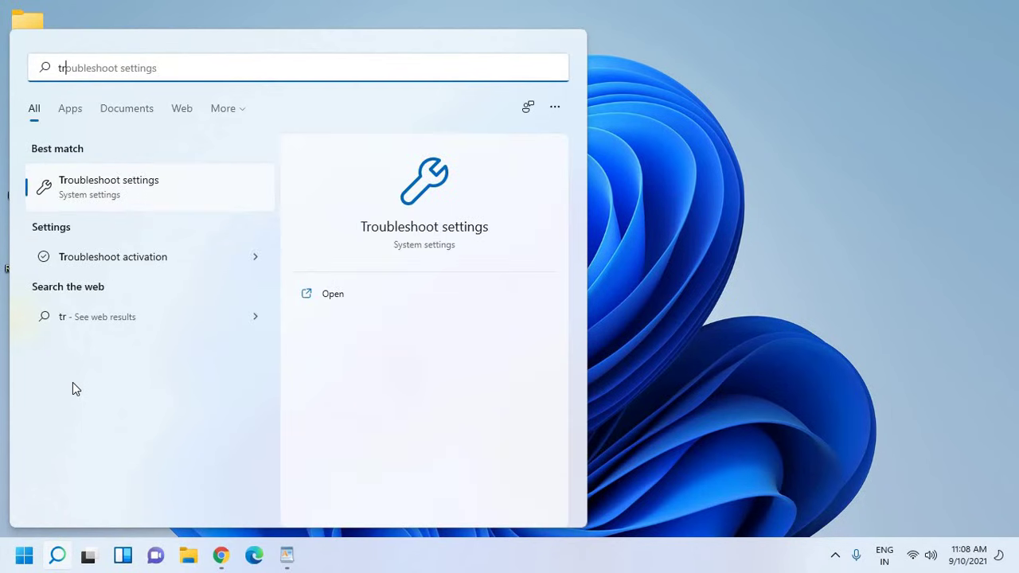
{"action": "type", "text": "ou"}
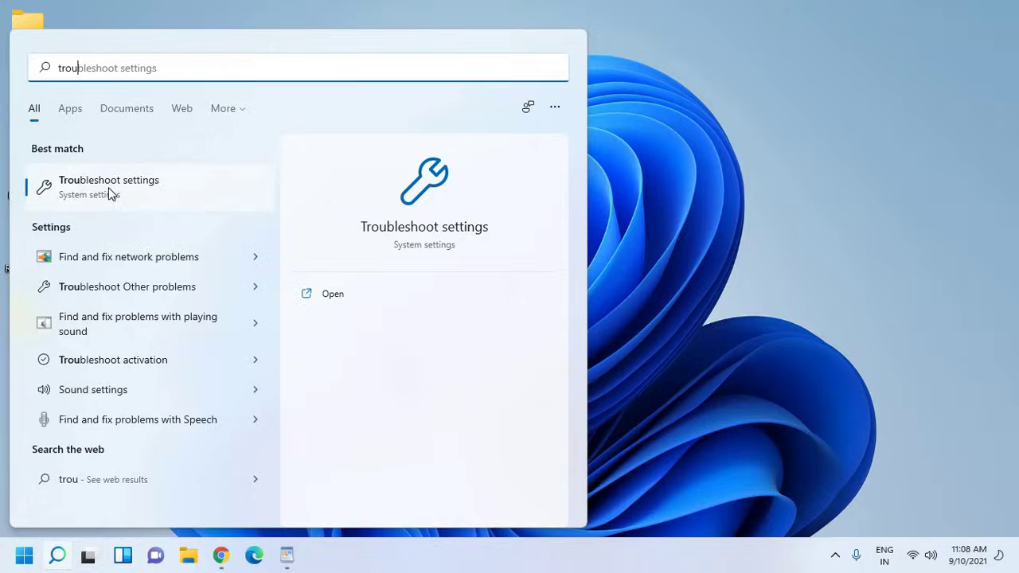
{"action": "left_click", "coordinate": [108, 187]}
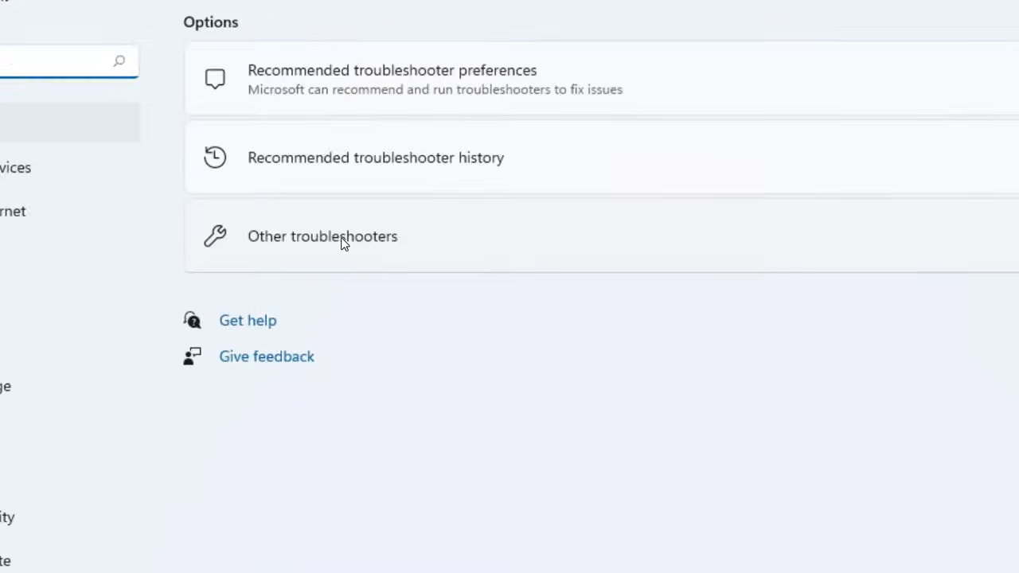
{"action": "left_click", "coordinate": [364, 245]}
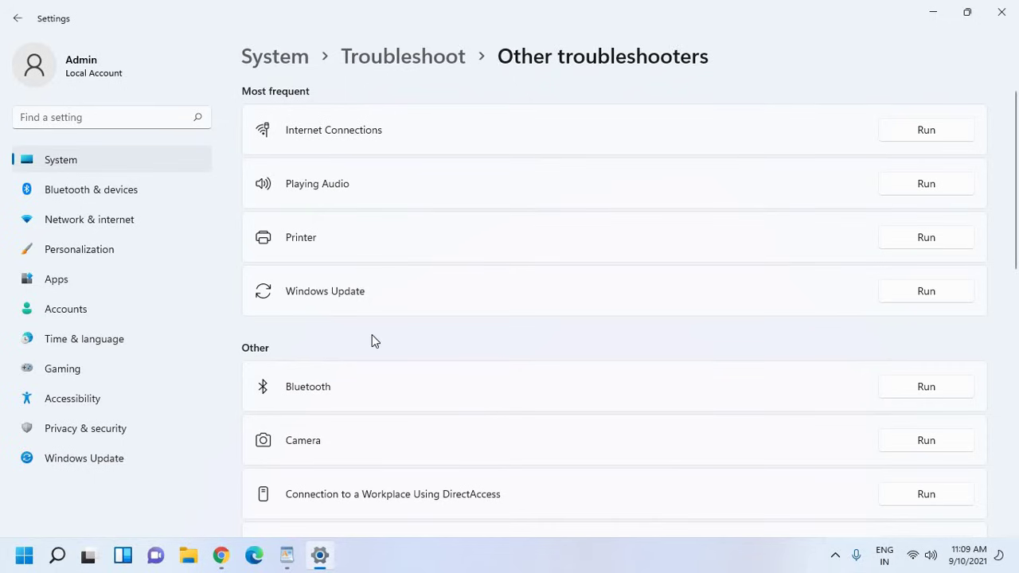
Look through the list of other troubleshooters down to Windows Store Apps, and close Settings.
{"action": "scroll", "coordinate": [372, 336], "scroll_direction": "down", "scroll_amount": 2}
{"action": "scroll", "coordinate": [478, 340], "scroll_direction": "down", "scroll_amount": 1}
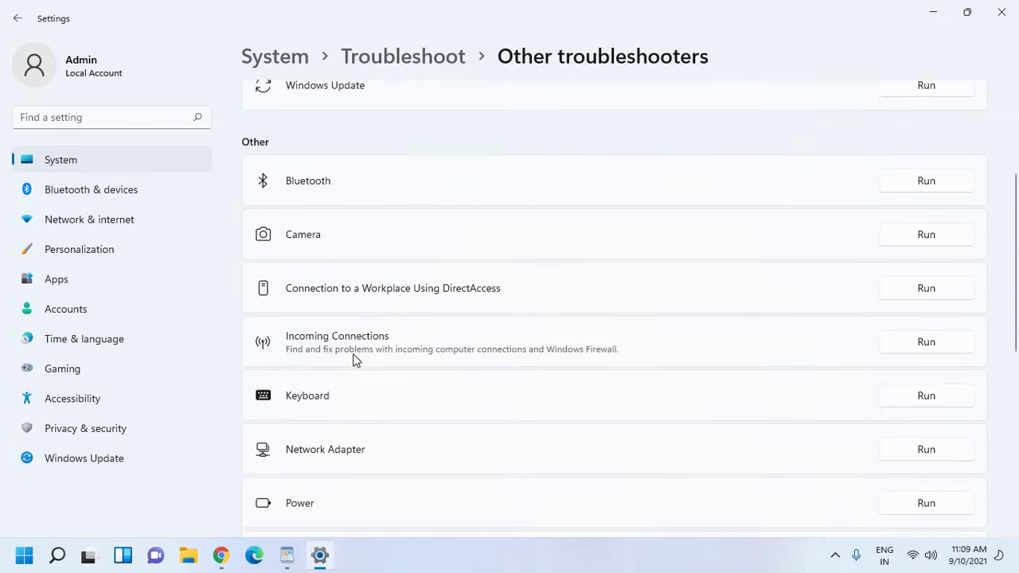
{"action": "scroll", "coordinate": [374, 354], "scroll_direction": "down", "scroll_amount": 1}
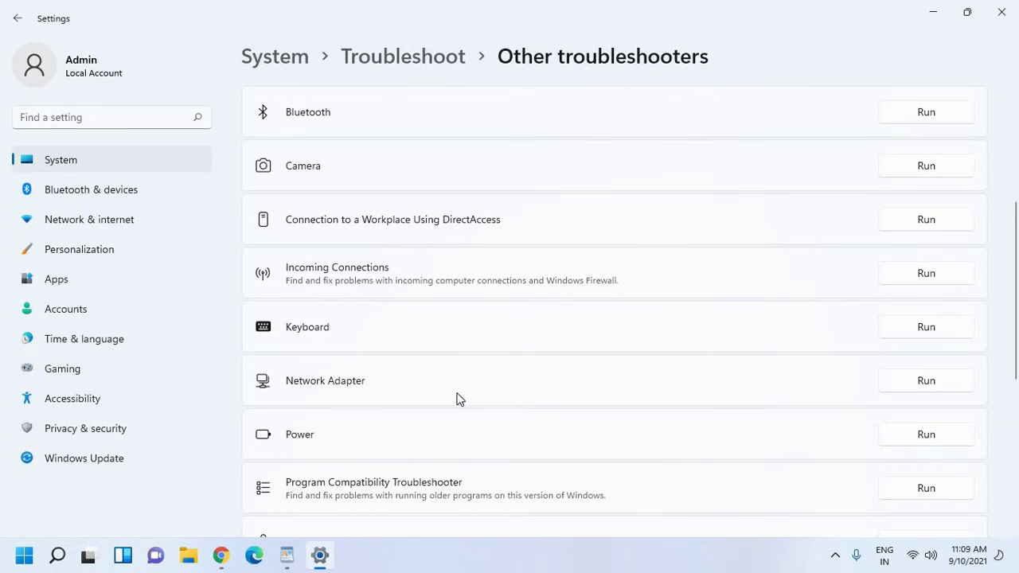
{"action": "scroll", "coordinate": [322, 360], "scroll_direction": "down", "scroll_amount": 2}
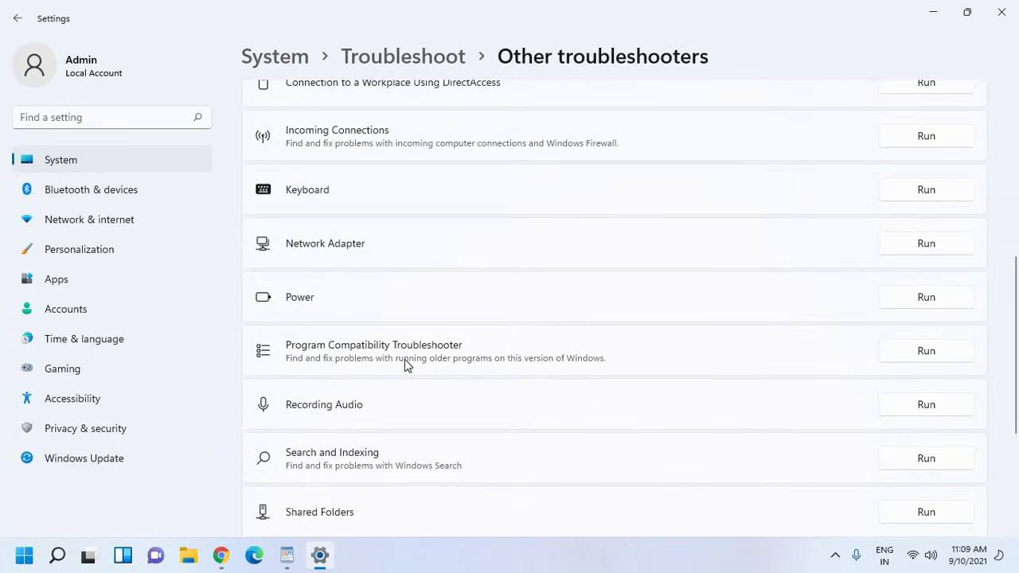
{"action": "scroll", "coordinate": [408, 361], "scroll_direction": "down", "scroll_amount": 2}
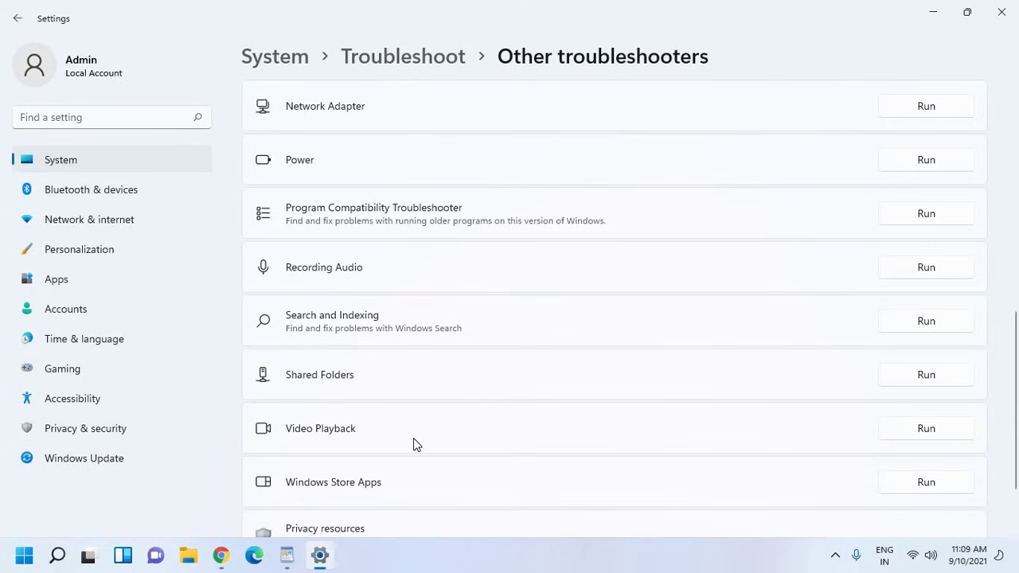
{"action": "scroll", "coordinate": [413, 438], "scroll_direction": "down", "scroll_amount": 1}
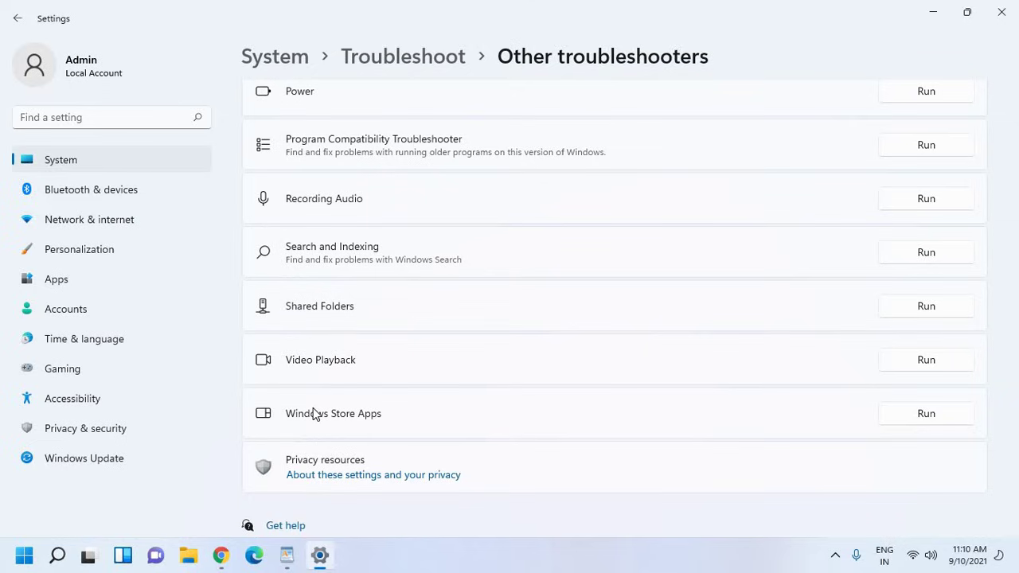
{"action": "left_click", "coordinate": [1001, 11]}
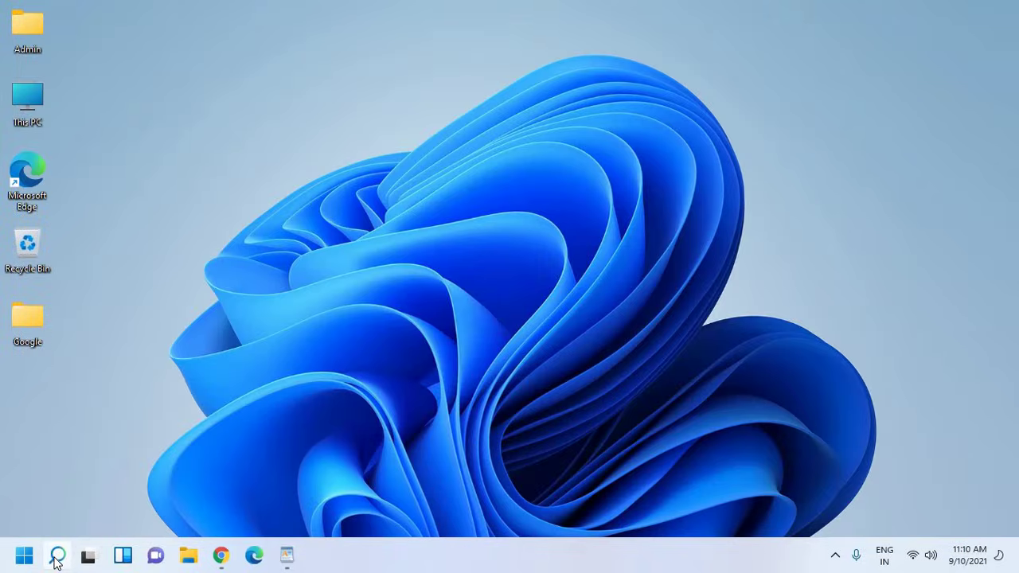
Search Windows for "reco" and open Recovery options.
{"action": "left_click", "coordinate": [57, 557]}
{"action": "type", "text": "reco"}
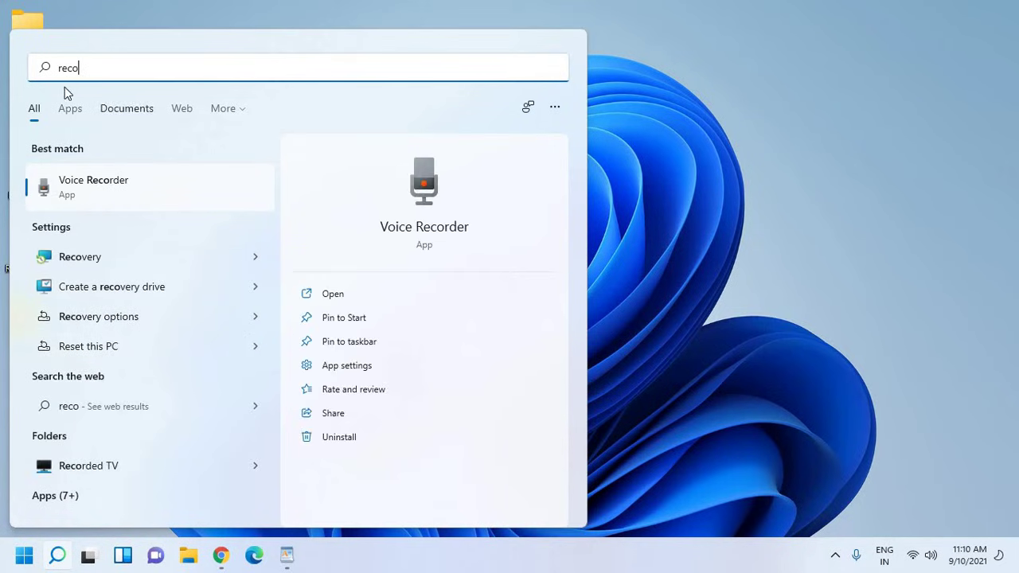
{"action": "left_click", "coordinate": [117, 322]}
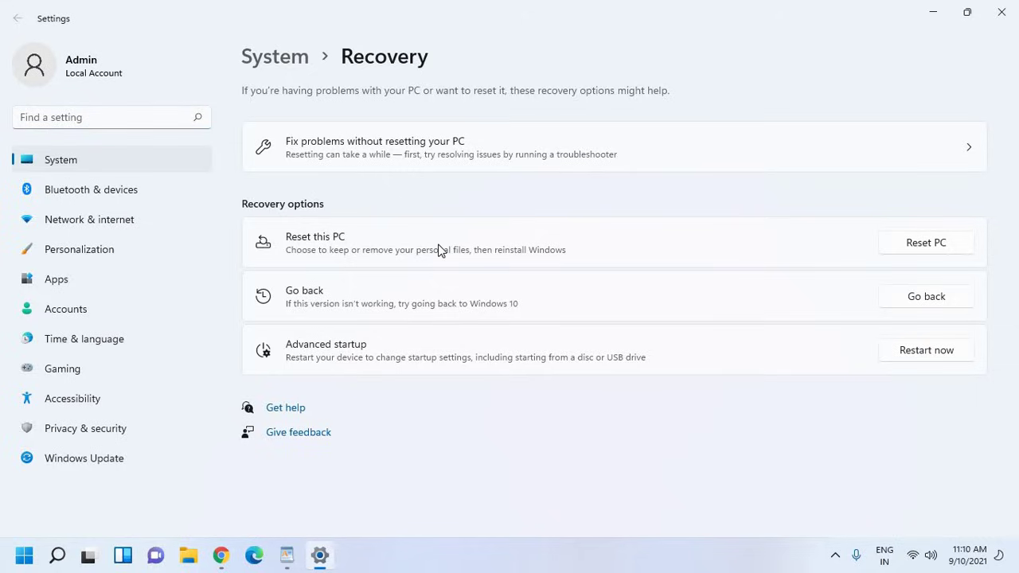
Start resetting this PC with Keep my files and Cloud download, keep the additional settings, and continue past the recent update notice.
{"action": "left_click", "coordinate": [925, 243]}
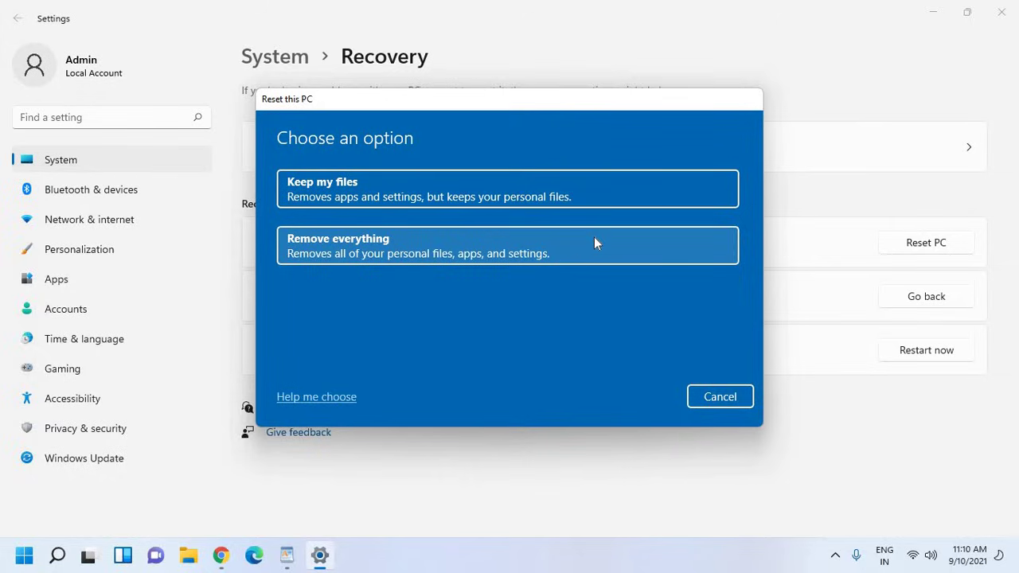
{"action": "left_click", "coordinate": [337, 202]}
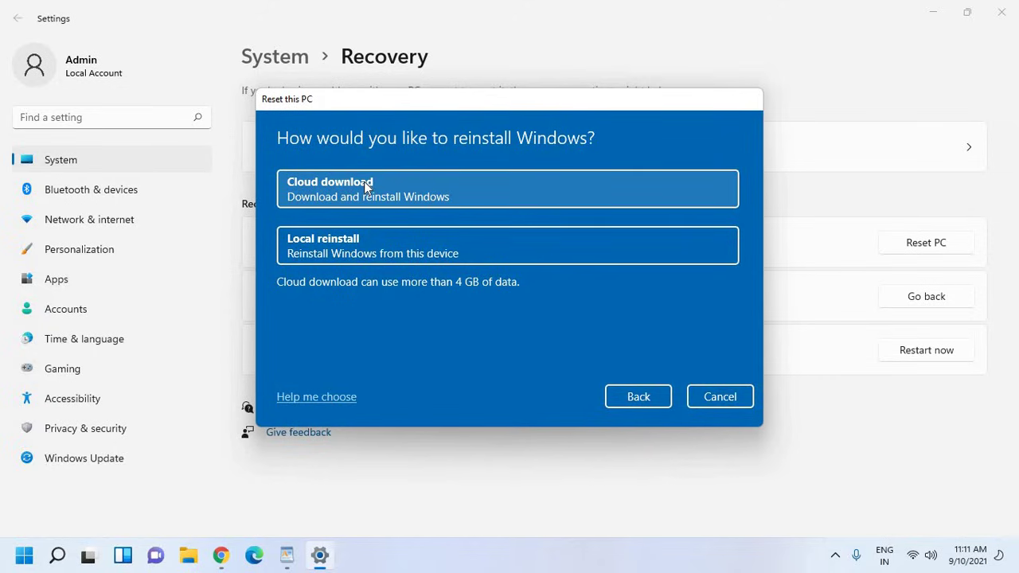
{"action": "left_click", "coordinate": [421, 191]}
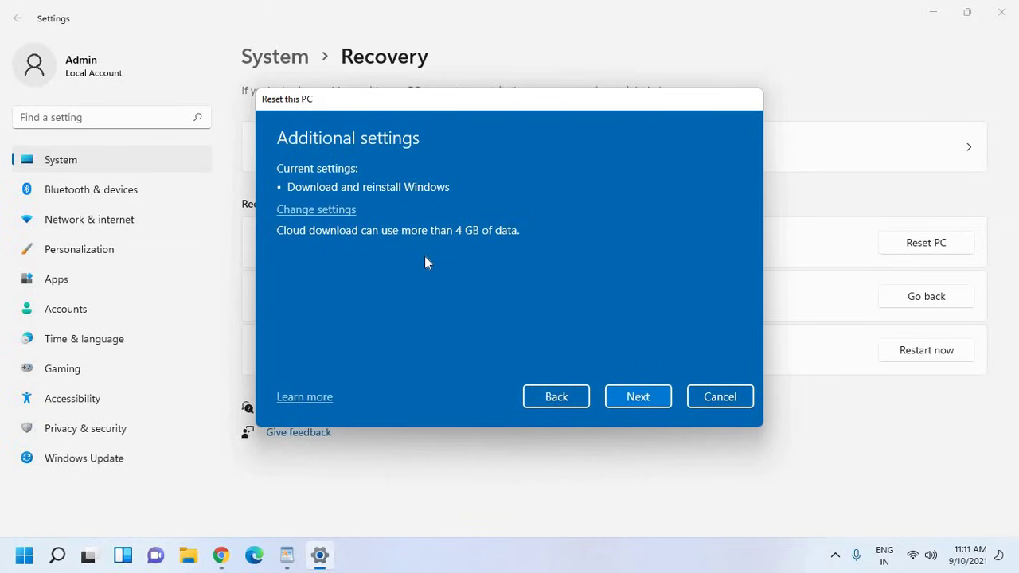
{"action": "key", "text": "Return"}
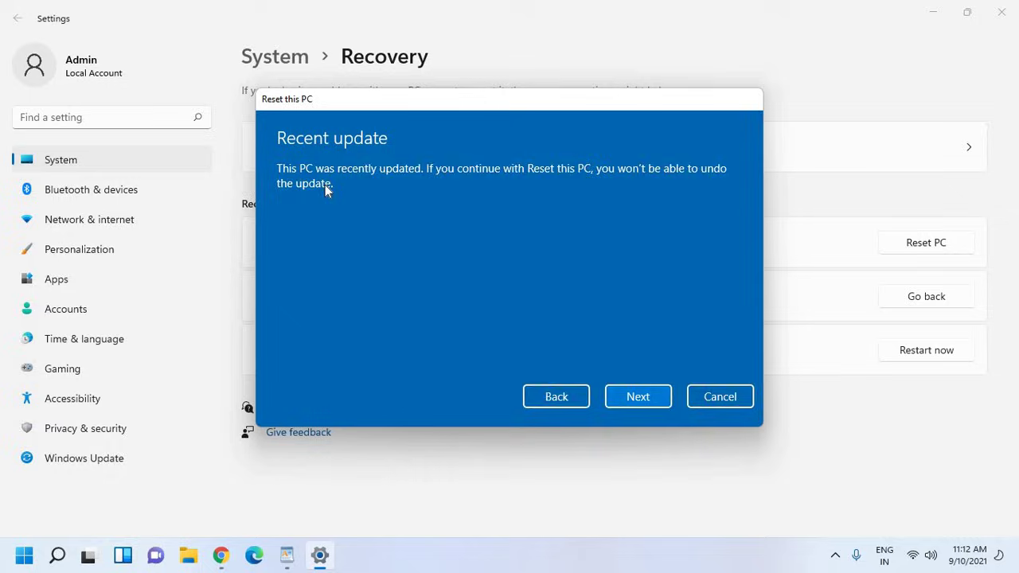
{"action": "key", "text": "Return"}
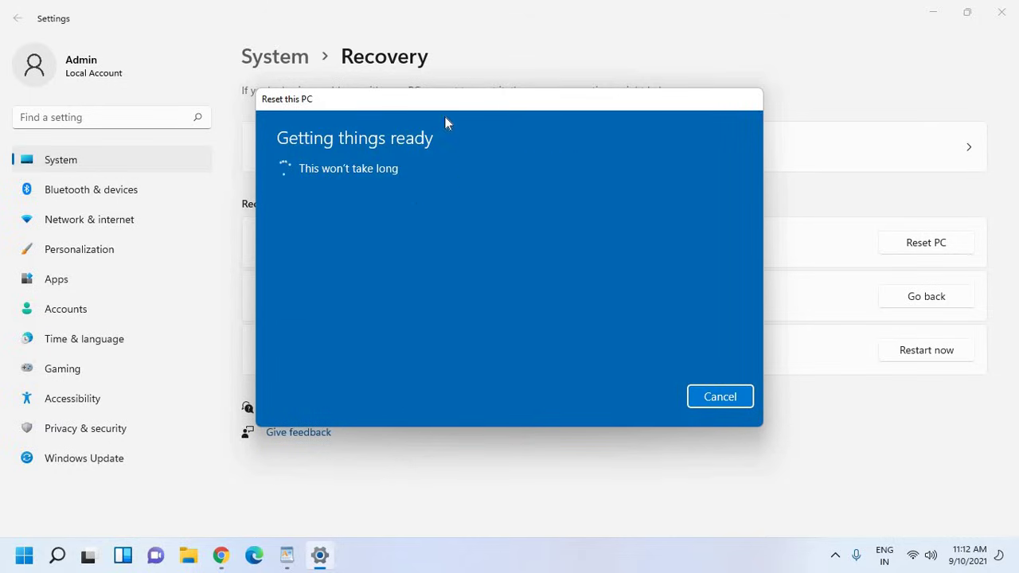